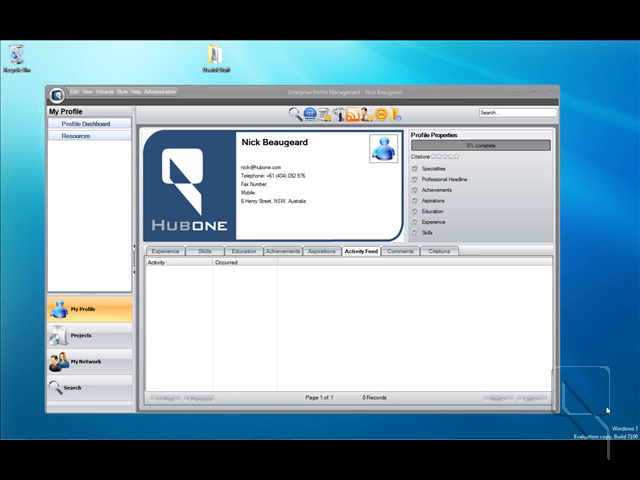
# Step: Launch the Import Resume wizard from Wizards and keep the default USA resume format
pyautogui.click(104, 92)
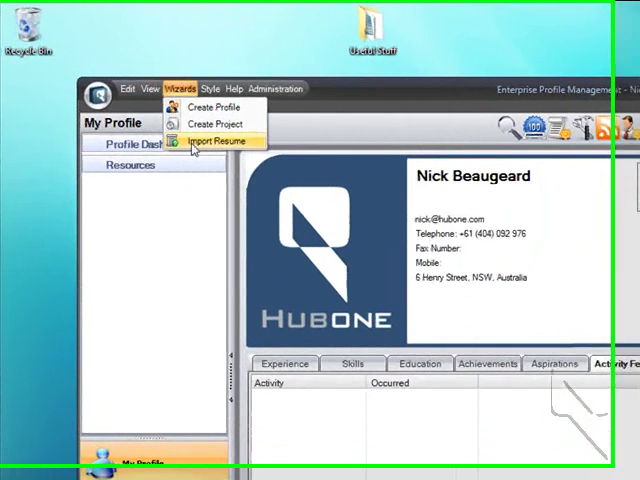
pyautogui.click(125, 122)
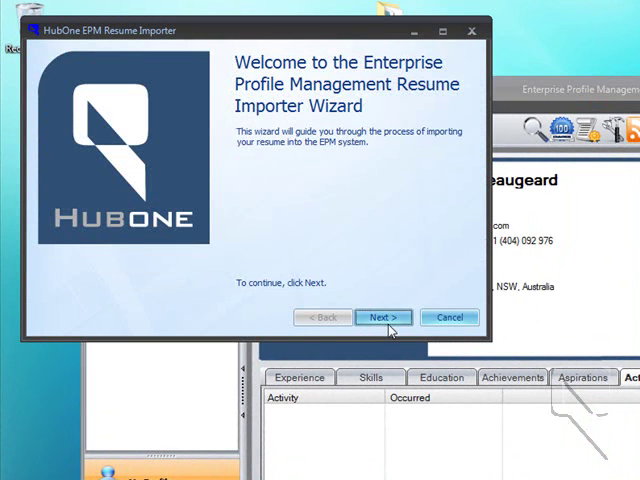
pyautogui.click(383, 317)
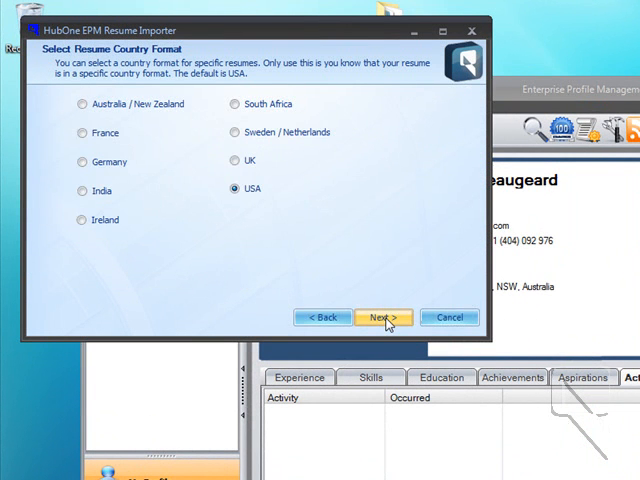
pyautogui.click(383, 318)
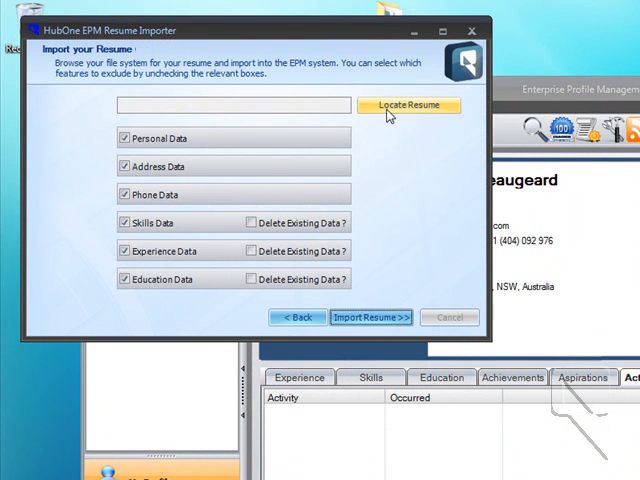
# Step: Locate and choose nick_beaugeard.pdf as the resume file to import
pyautogui.click(389, 112)
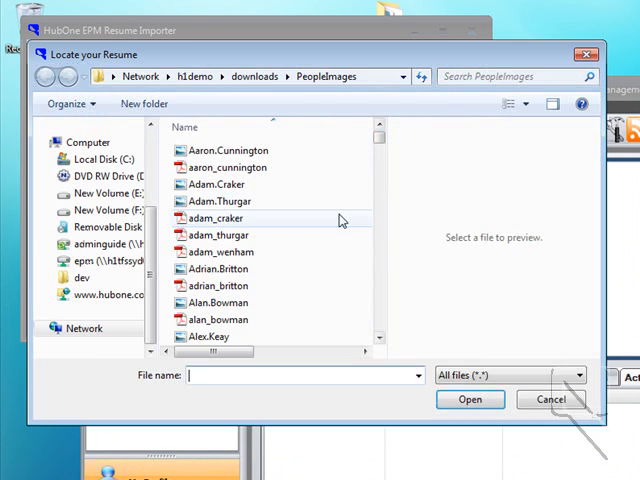
pyautogui.scroll(-4, 378, 262)
pyautogui.scroll(-4, 378, 262)
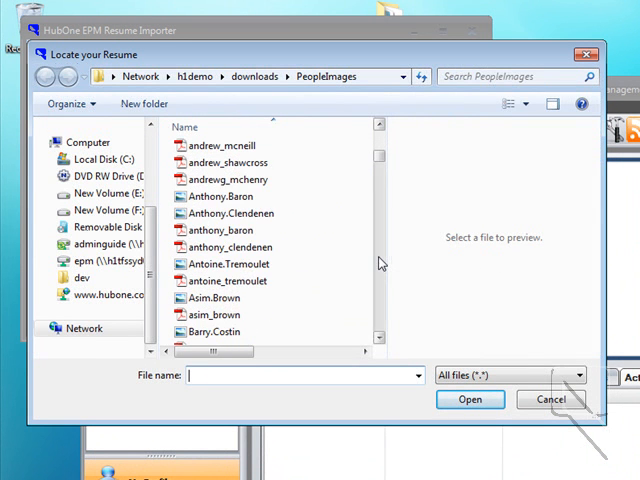
pyautogui.scroll(-4, 378, 262)
pyautogui.scroll(-4, 378, 262)
pyautogui.scroll(-4, 378, 262)
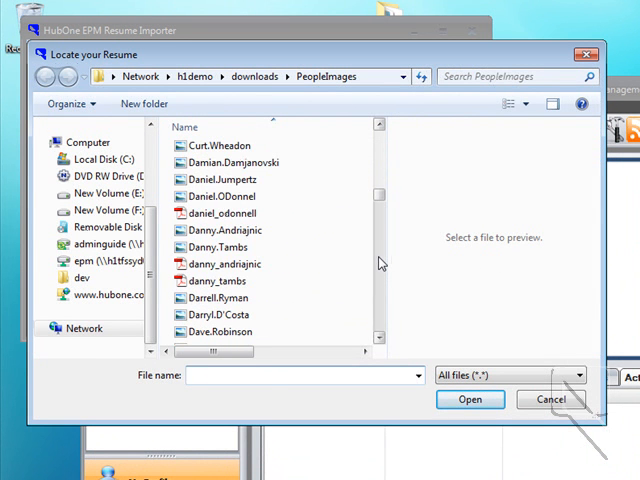
pyautogui.write('nick')
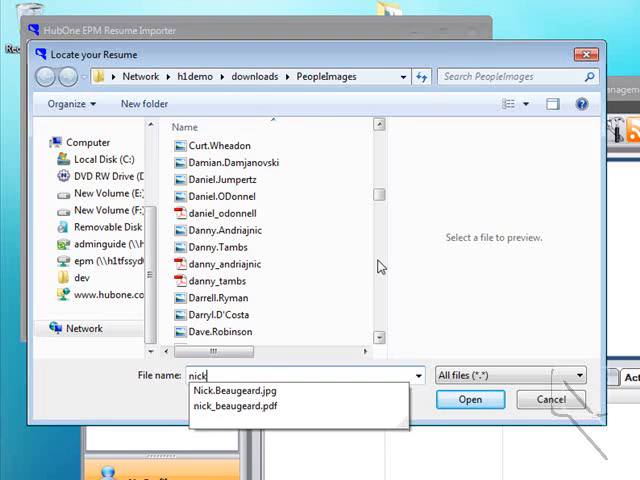
pyautogui.press('Down')
pyautogui.press('Down')
pyautogui.press('Return')
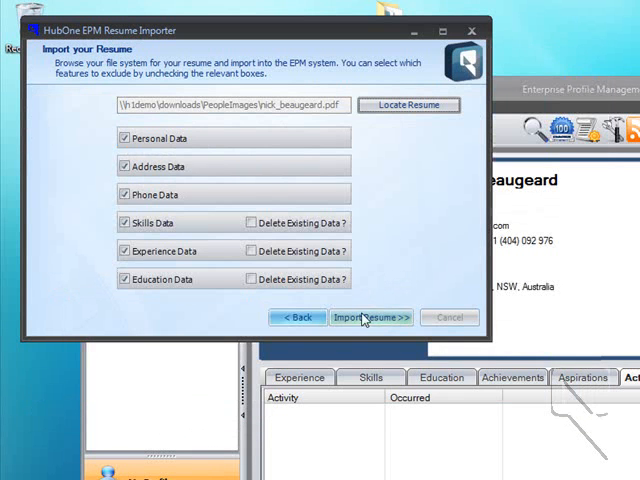
# Step: Run Import Resume and wait for the successful-import confirmation
pyautogui.click(383, 318)
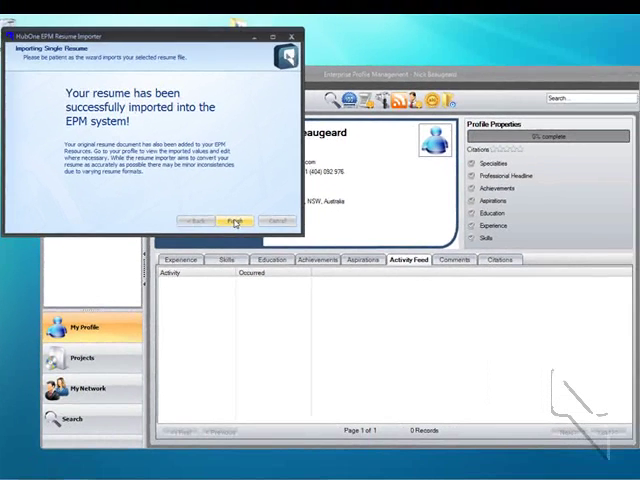
# Step: Finish the importer and set the Support Engineer entry's company to CDP Sigma
pyautogui.click(234, 221)
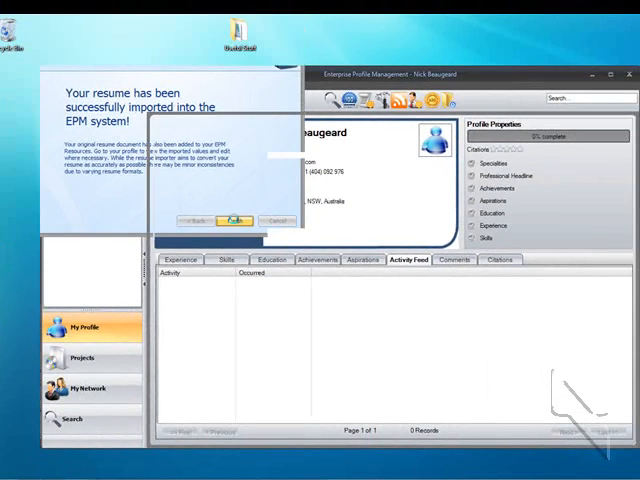
pyautogui.click(183, 261)
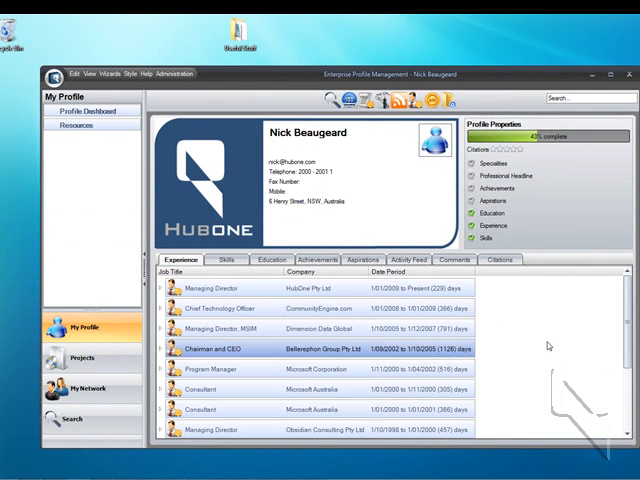
pyautogui.moveTo(626, 345); pyautogui.dragTo(626, 405)
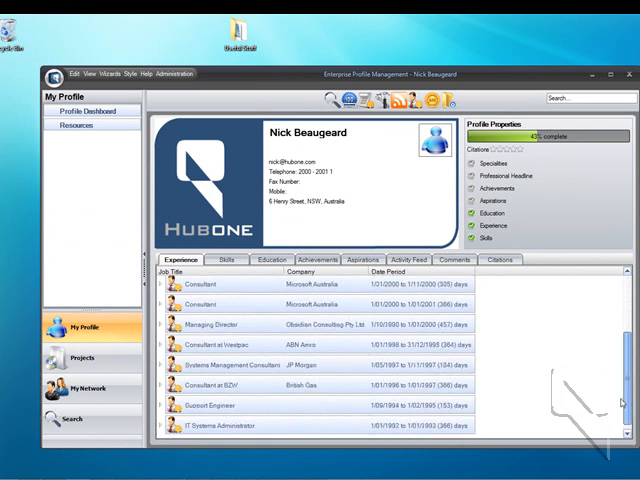
pyautogui.doubleClick(292, 402)
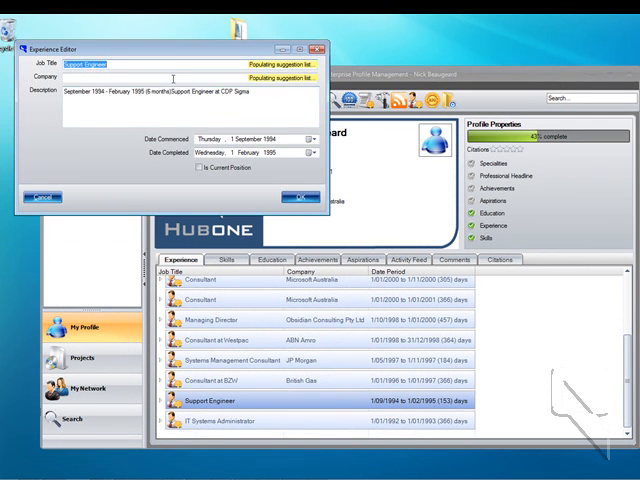
pyautogui.click(172, 78)
pyautogui.write('c')
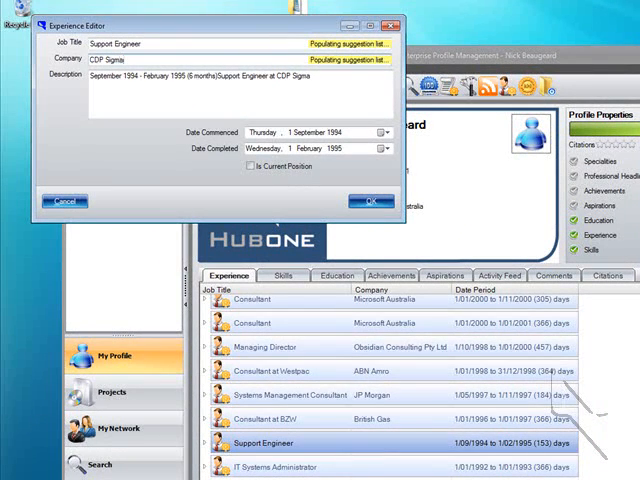
pyautogui.press('Return')
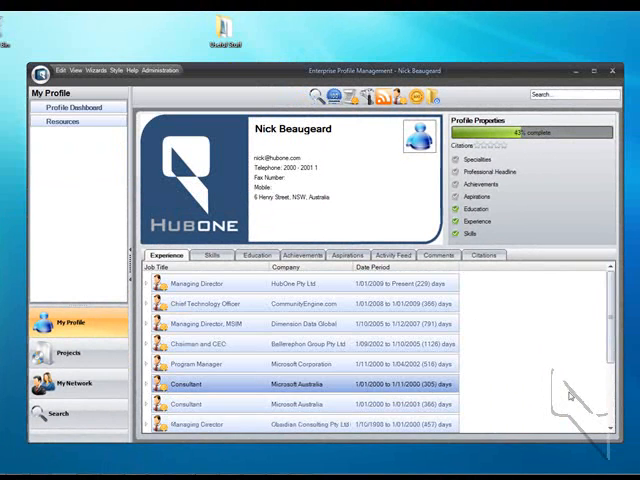
pyautogui.scroll(-3, 352, 410)
# Step: Set the IT Systems Administrator entry's company to Saffery Champness
pyautogui.click(352, 413)
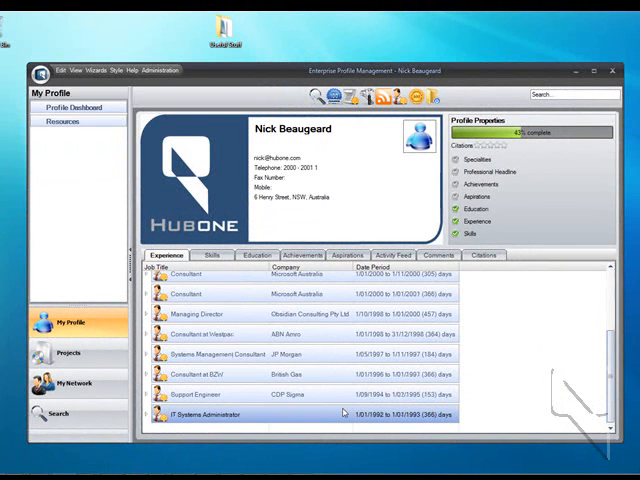
pyautogui.doubleClick(343, 413)
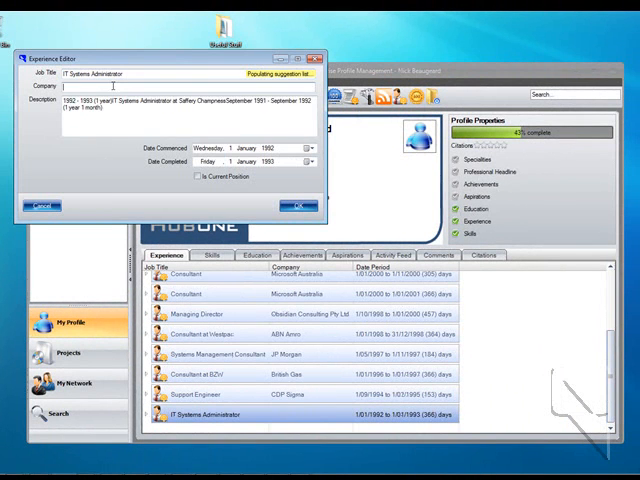
pyautogui.write('Saf')
pyautogui.press('Down')
pyautogui.press('Down')
pyautogui.press('Return')
pyautogui.press('Return')
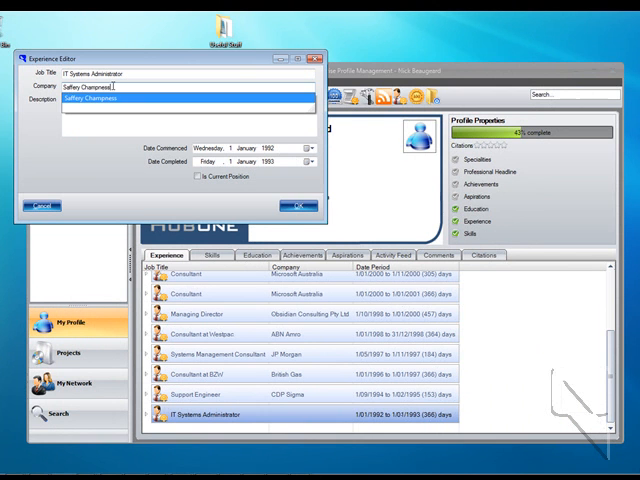
pyautogui.press('Tab')
pyautogui.click(300, 206)
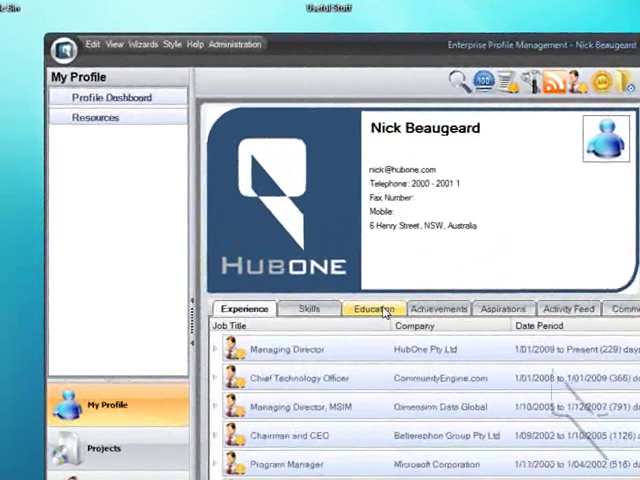
# Step: Retitle the Master education entry as 'A' Levels described as Physics, Maths, Chemistry
pyautogui.click(375, 309)
pyautogui.doubleClick(300, 349)
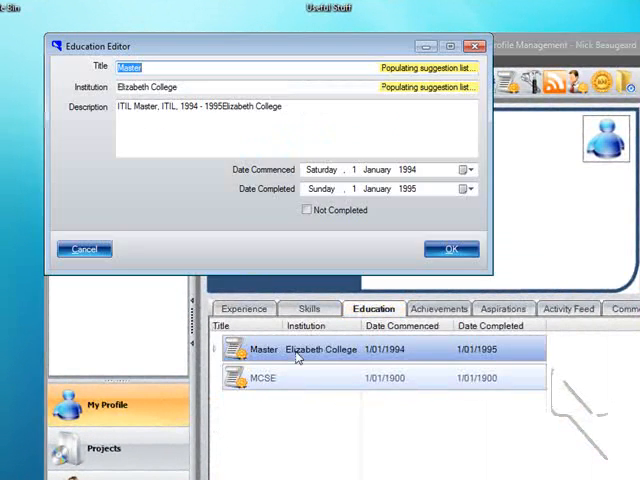
pyautogui.write("'A")
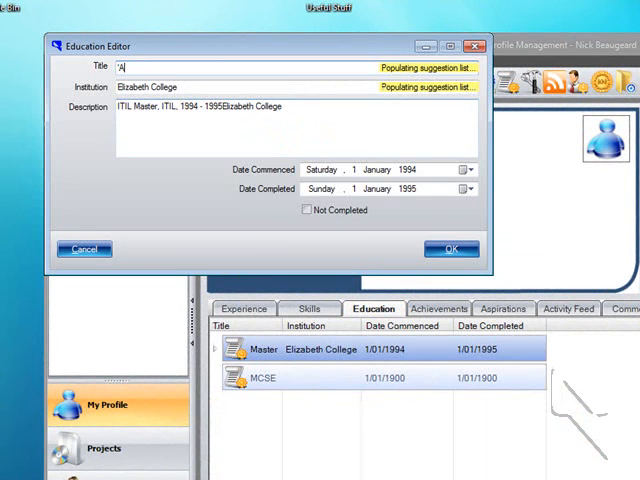
pyautogui.write("' Leve")
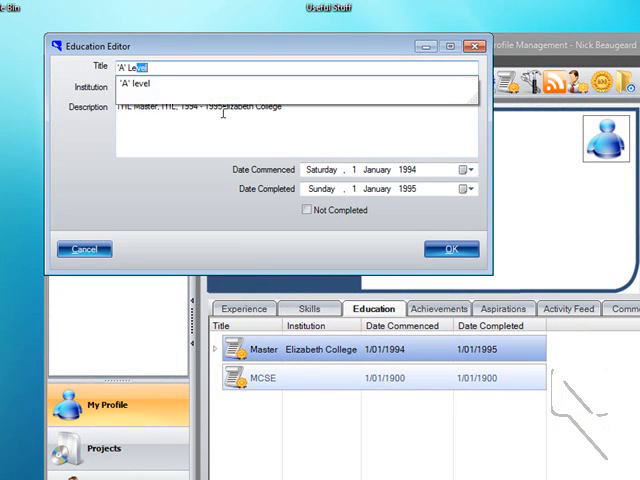
pyautogui.write('ls')
pyautogui.press('Tab')
pyautogui.press('Tab')
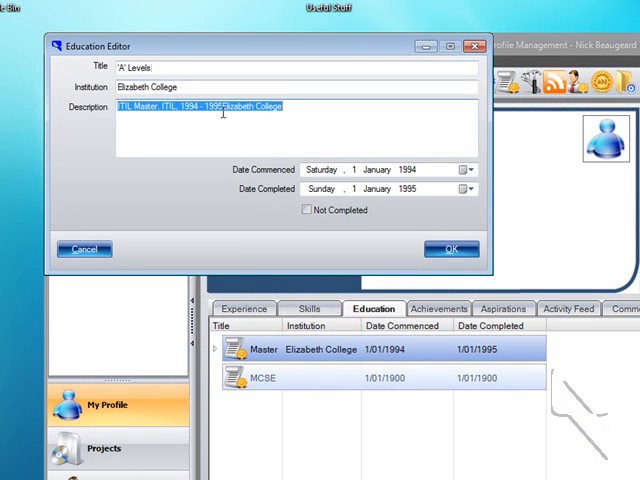
pyautogui.write('Physics, Maths, Chemistry')
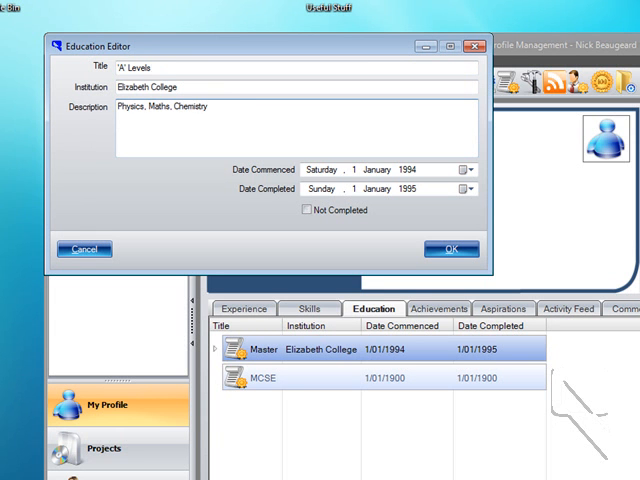
pyautogui.click(451, 249)
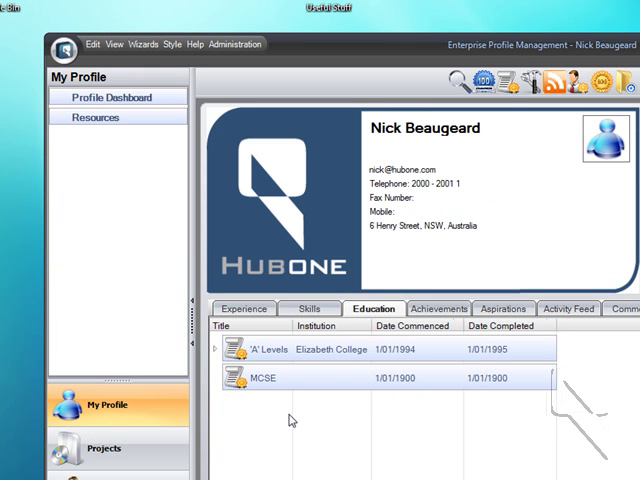
# Step: Add an ITIL Master education entry from ISEB with start and completion dates in 2001
pyautogui.rightClick(291, 419)
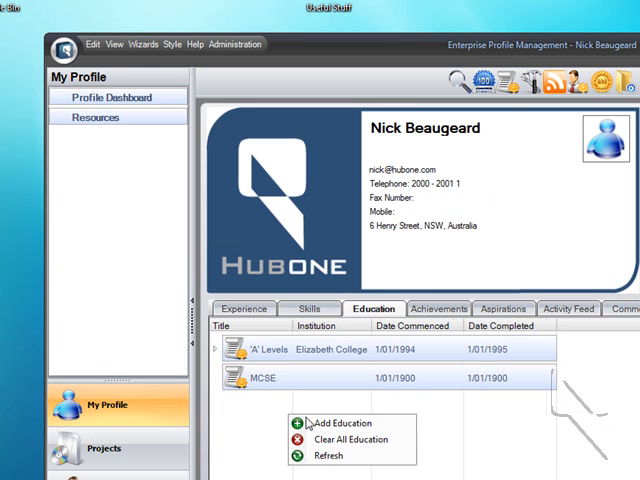
pyautogui.click(306, 423)
pyautogui.write('ITIL Master')
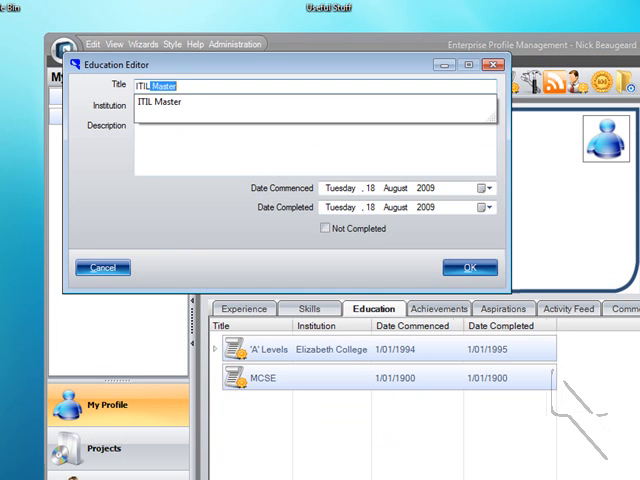
pyautogui.press('Tab')
pyautogui.write('IS')
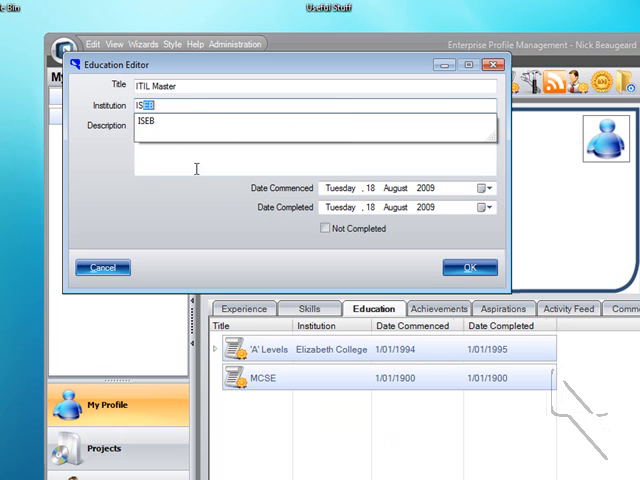
pyautogui.write('EB')
pyautogui.press('Tab')
pyautogui.press('Tab')
pyautogui.press('Tab')
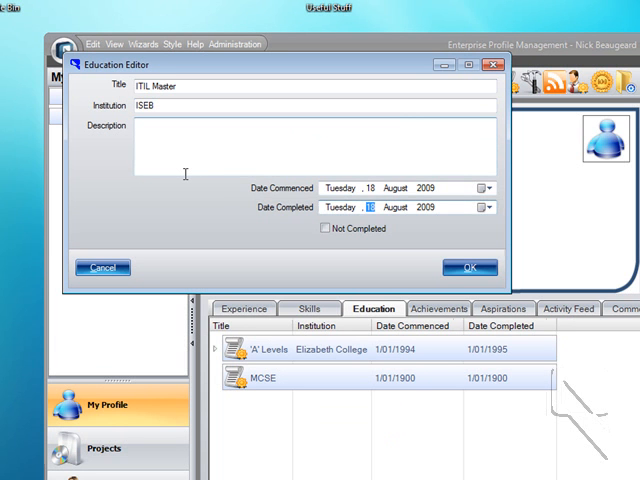
pyautogui.hotkey('shift', 'Tab')
pyautogui.press('Right')
pyautogui.press('Right')
pyautogui.write('20')
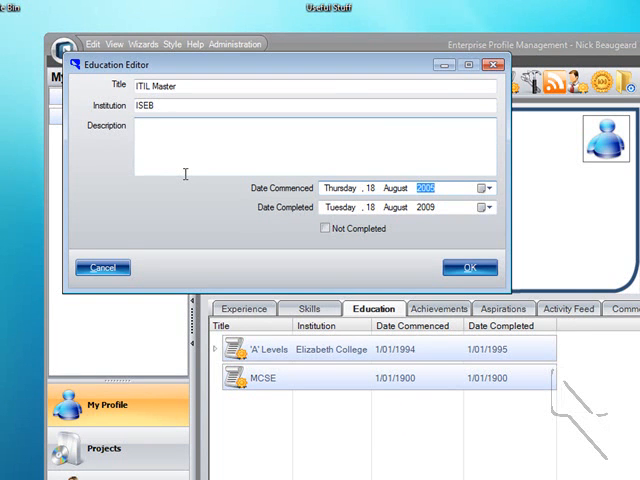
pyautogui.write('03')
pyautogui.press('Down')
pyautogui.press('Tab')
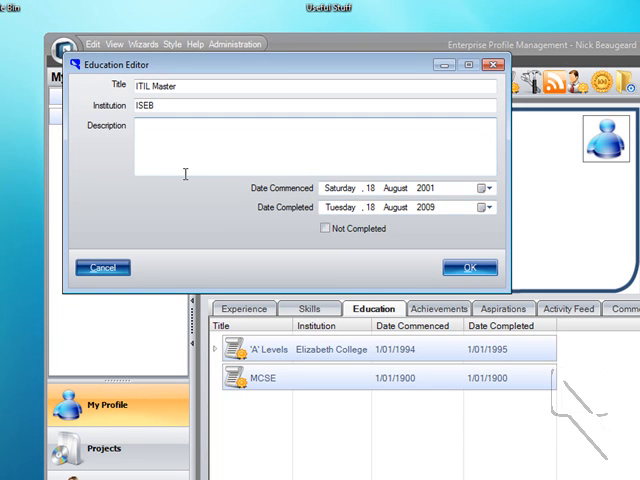
pyautogui.press('Right')
pyautogui.press('Right')
pyautogui.press('Down')
pyautogui.press('Down')
pyautogui.press('Down')
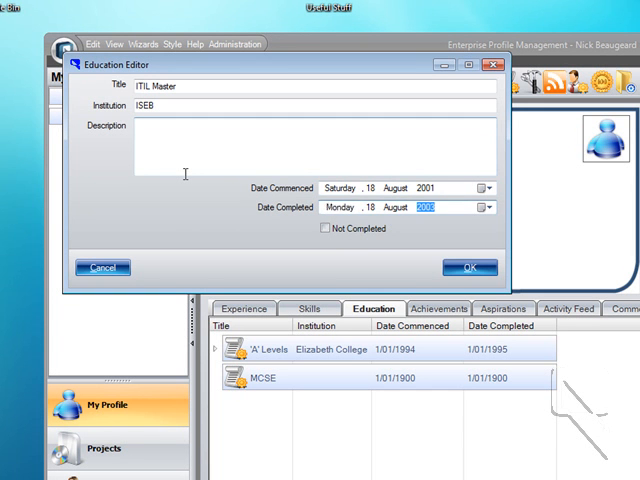
pyautogui.press('Down')
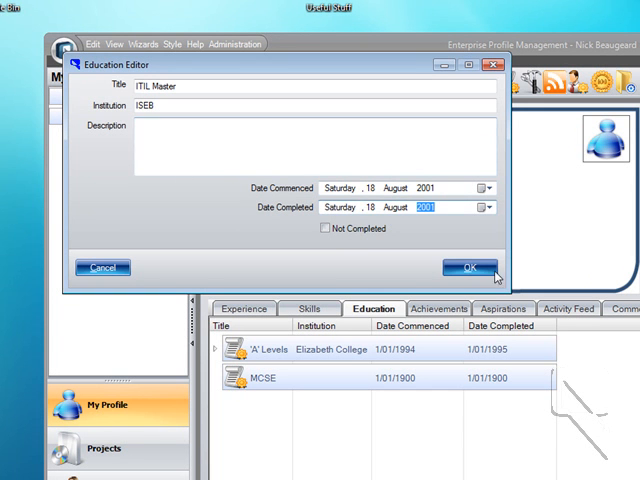
pyautogui.click(470, 267)
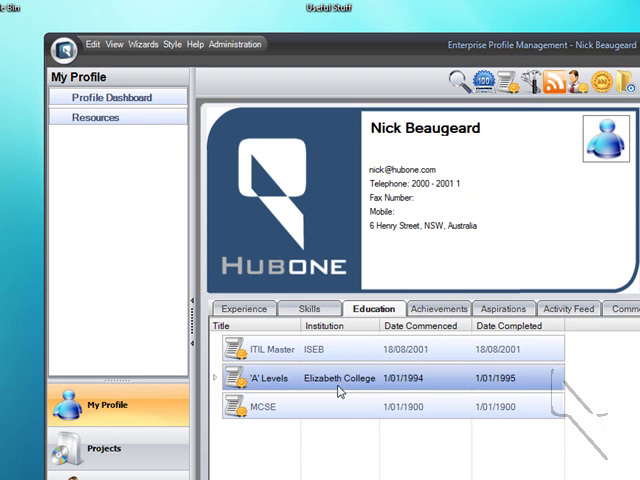
# Step: Set the MCSE entry's institution to Microsoft with dates 1/01/1994 to 29/01/1994
pyautogui.doubleClick(338, 407)
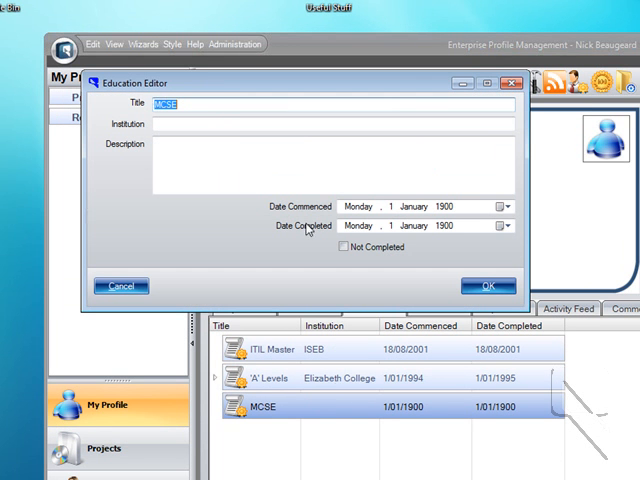
pyautogui.click(306, 123)
pyautogui.write('M')
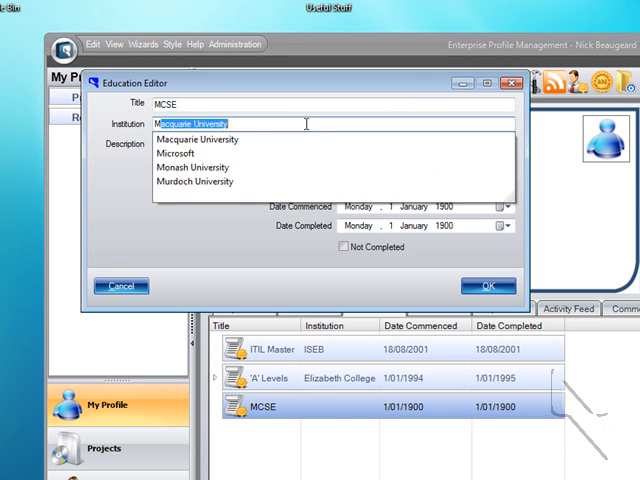
pyautogui.write('icros')
pyautogui.press('Return')
pyautogui.press('Tab')
pyautogui.press('Tab')
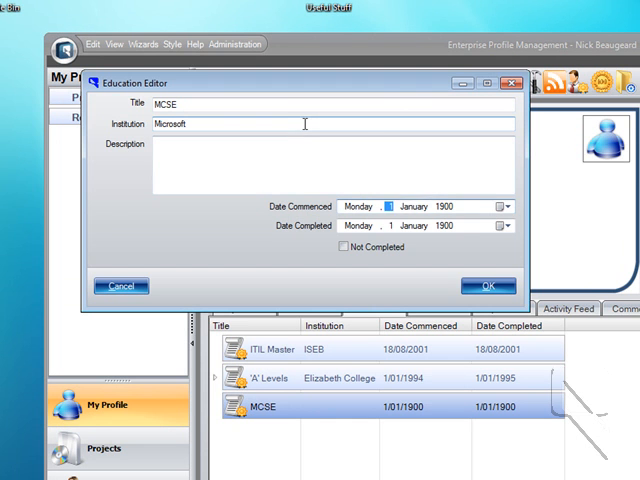
pyautogui.press('Right')
pyautogui.press('Right')
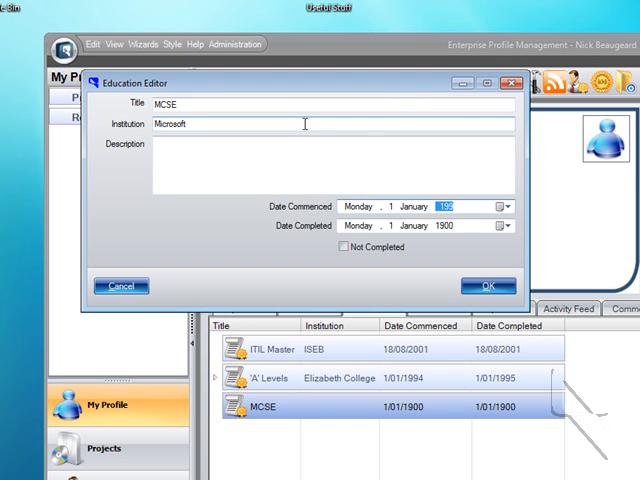
pyautogui.write('4')
pyautogui.press('Tab')
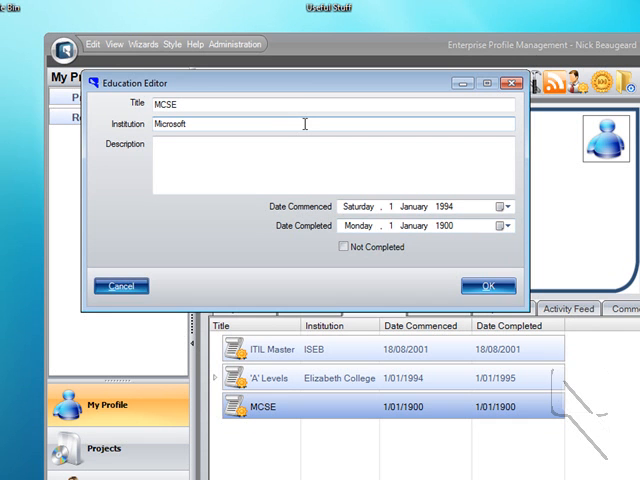
pyautogui.write('2')
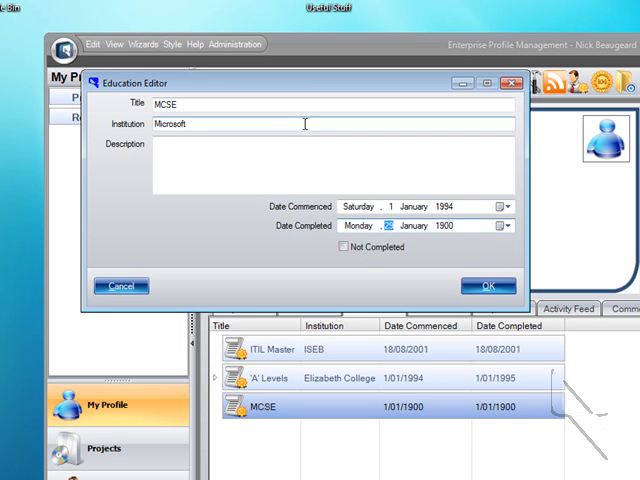
pyautogui.write('9')
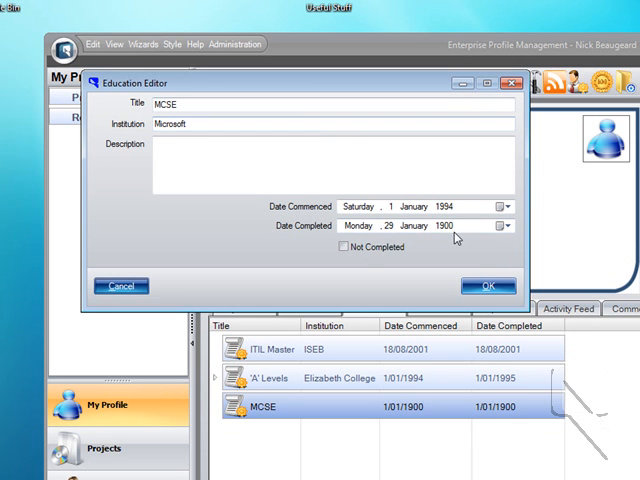
pyautogui.click(444, 226)
pyautogui.write('1994')
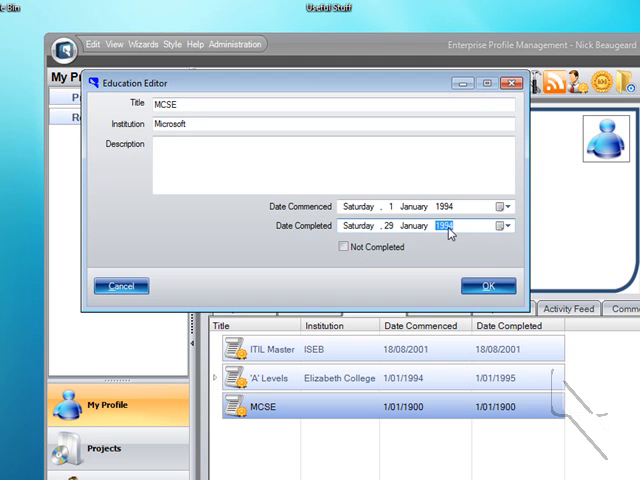
pyautogui.click(489, 288)
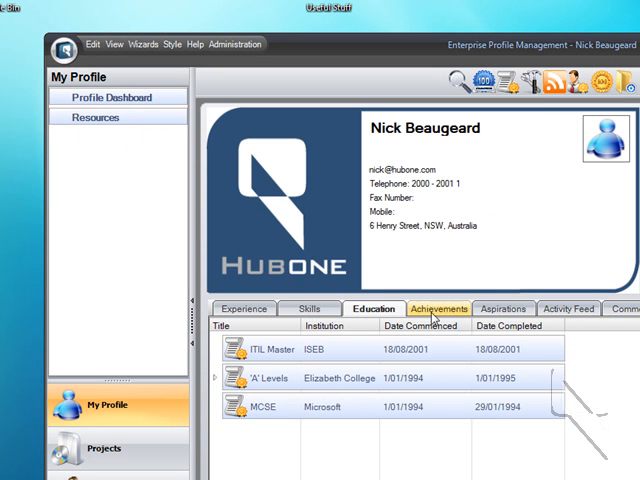
# Step: Add achievement Became a Member of the AICD with start date 1 January 2009
pyautogui.click(433, 312)
pyautogui.rightClick(341, 376)
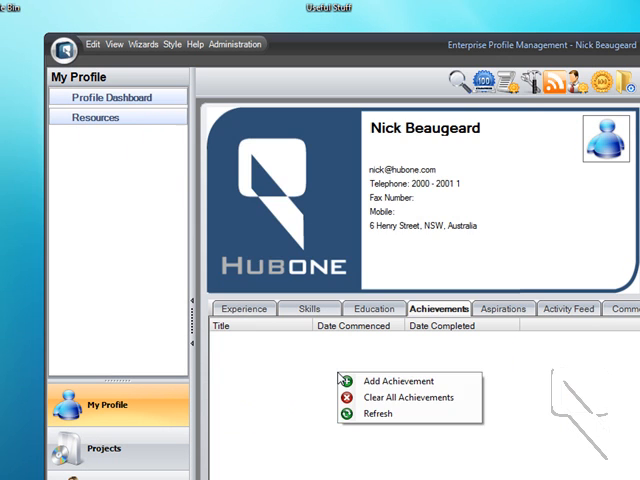
pyautogui.click(398, 381)
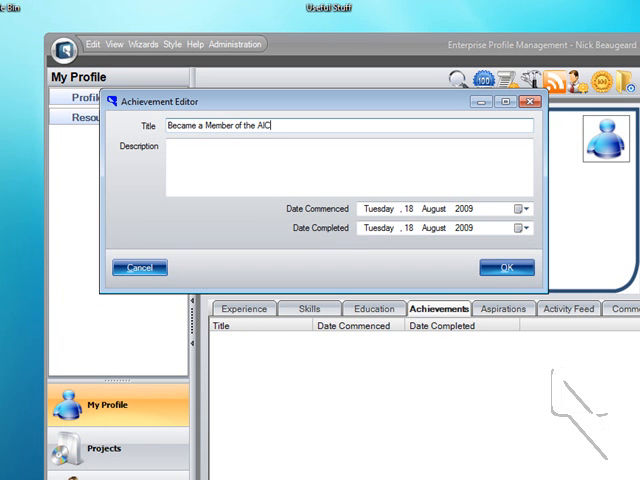
pyautogui.click(526, 208)
pyautogui.click(364, 228)
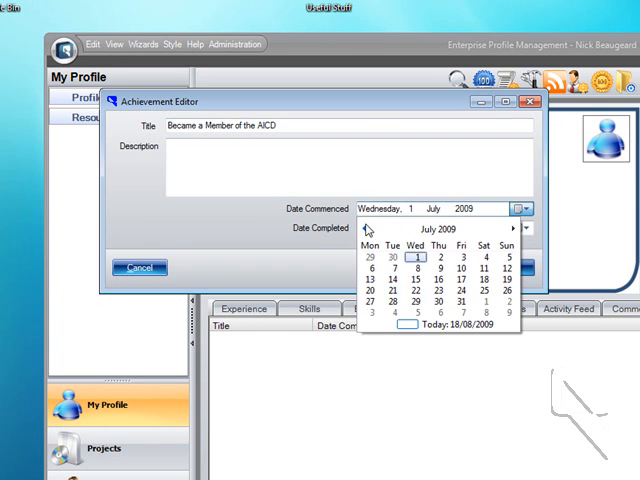
pyautogui.click(364, 228)
pyautogui.click(364, 228)
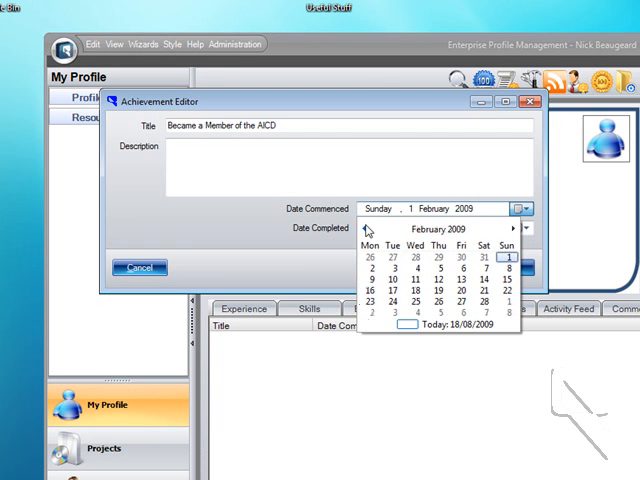
pyautogui.click(439, 257)
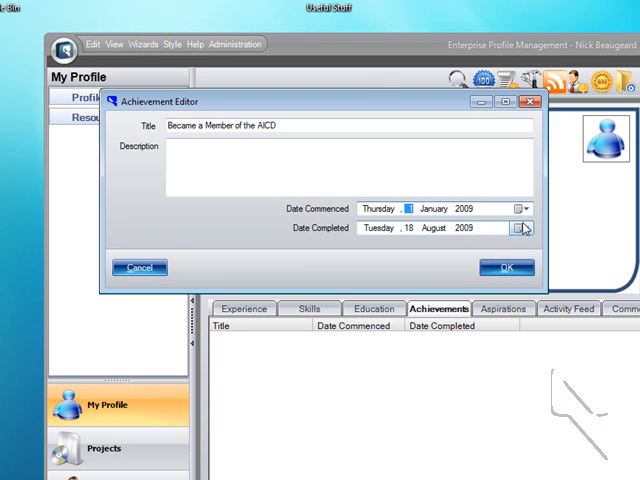
# Step: Set the achievement's completion date to 1 January 2009 and save it
pyautogui.click(524, 228)
pyautogui.click(367, 249)
pyautogui.click(367, 249)
pyautogui.click(367, 249)
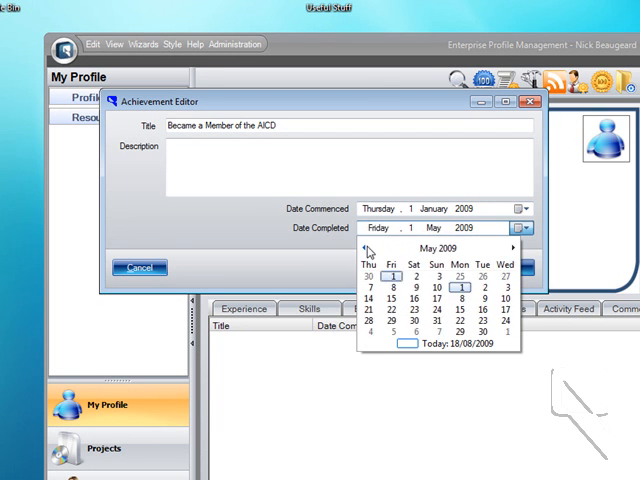
pyautogui.click(367, 249)
pyautogui.click(367, 249)
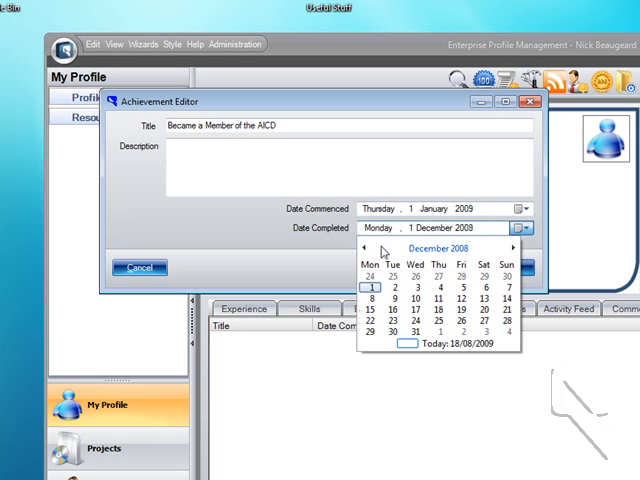
pyautogui.click(512, 248)
pyautogui.click(438, 276)
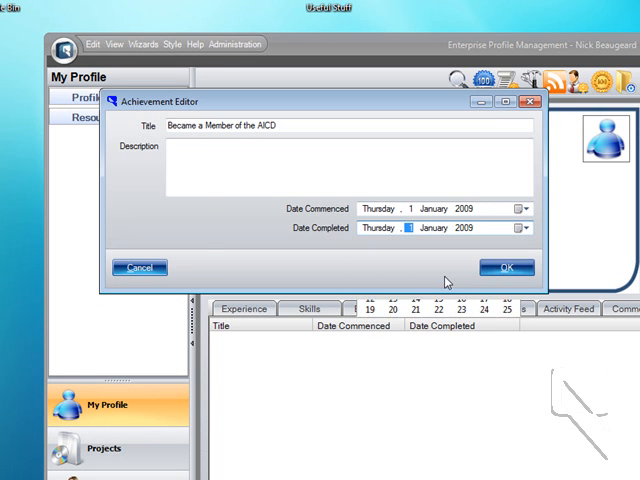
pyautogui.click(506, 268)
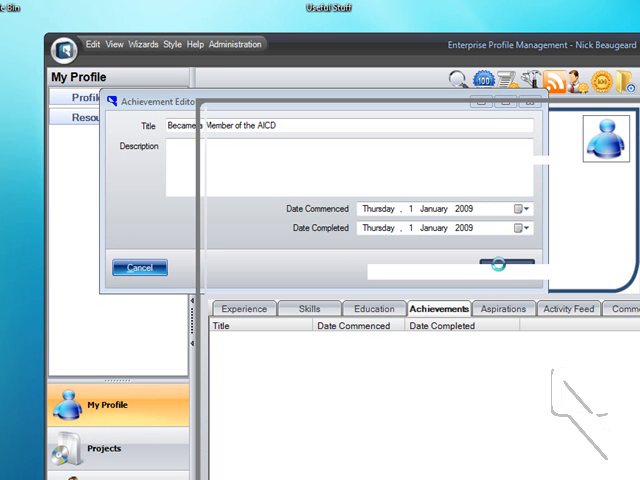
# Step: Add aspiration Live in the Bahamas, described as Just Kidding, and save it
pyautogui.click(503, 308)
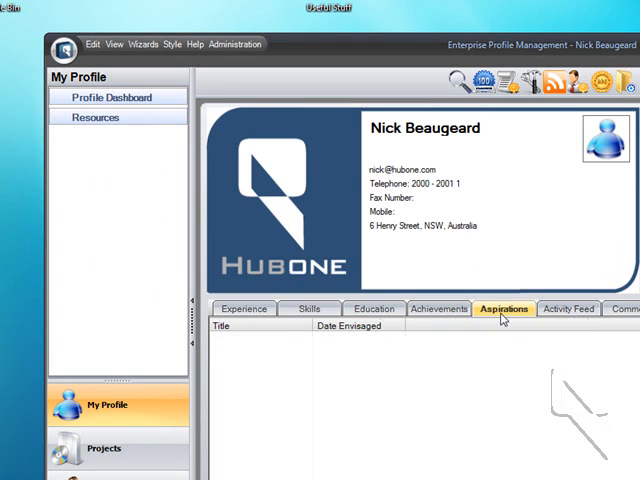
pyautogui.rightClick(338, 374)
pyautogui.click(348, 378)
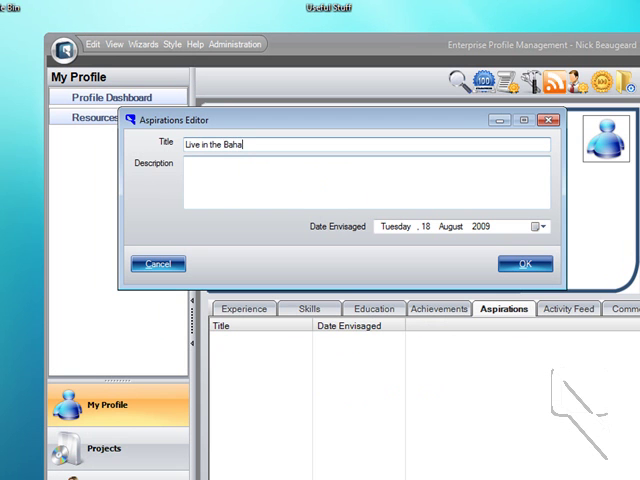
pyautogui.press('Tab')
pyautogui.write('Jus')
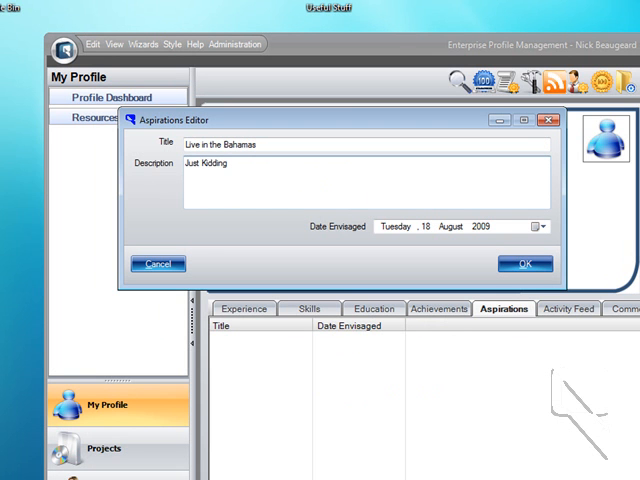
pyautogui.click(525, 264)
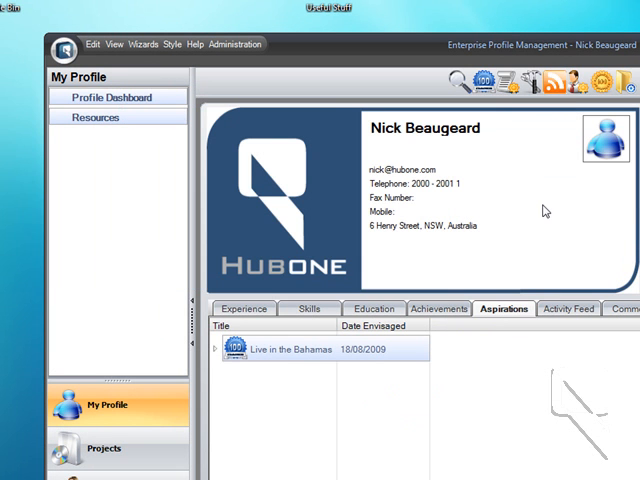
# Step: Edit the profile details and enter middle initial D
pyautogui.rightClick(546, 208)
pyautogui.click(556, 216)
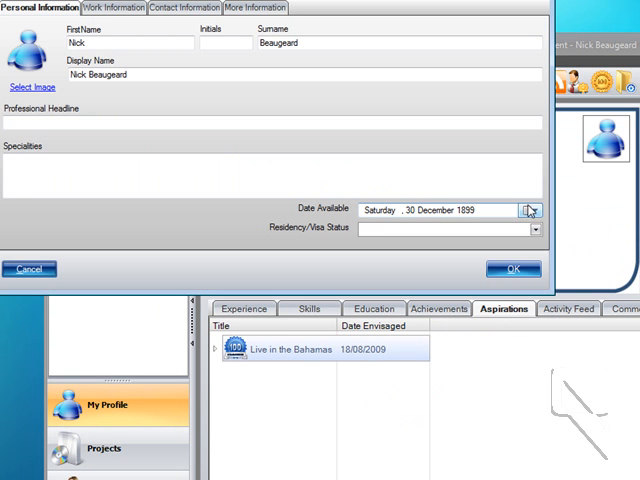
pyautogui.click(207, 45)
pyautogui.write('D')
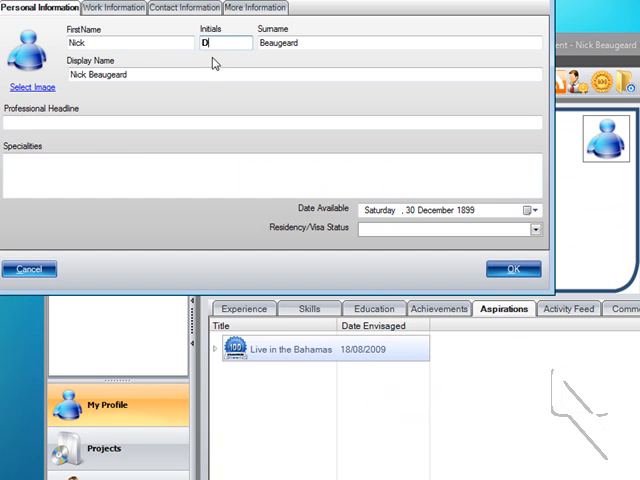
# Step: Load Nick.Beaugeard.jpg as the profile photo
pyautogui.click(32, 88)
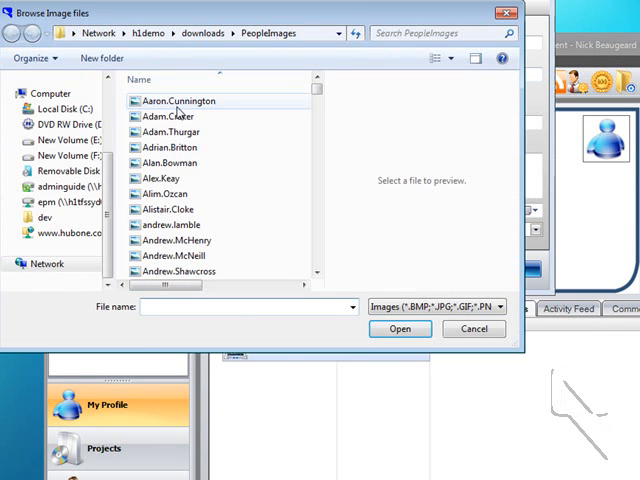
pyautogui.write('nick')
pyautogui.press('Down')
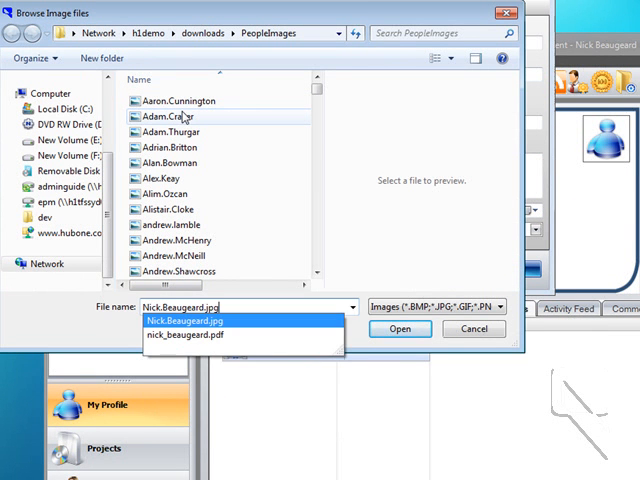
pyautogui.press('Return')
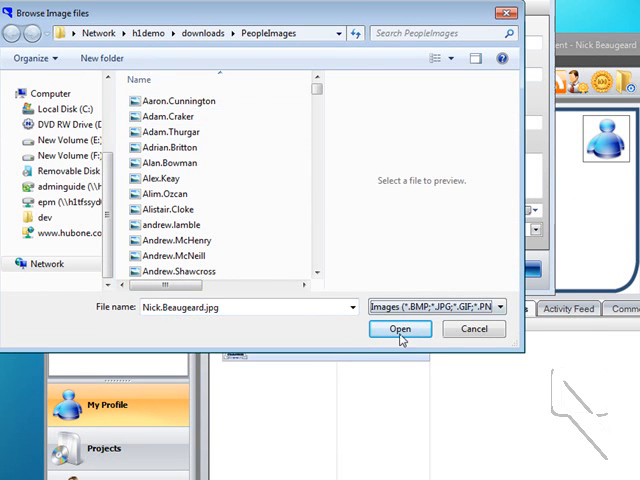
pyautogui.click(400, 329)
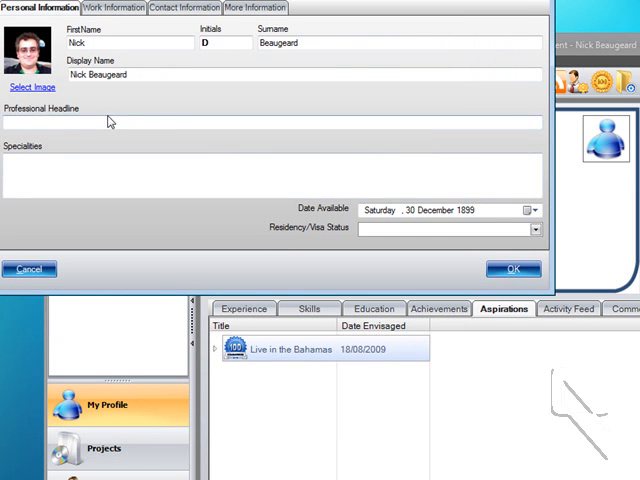
# Step: Enter headline CEO at HubOne and specialties from System Center to Agile
pyautogui.click(110, 125)
pyautogui.write('CE')
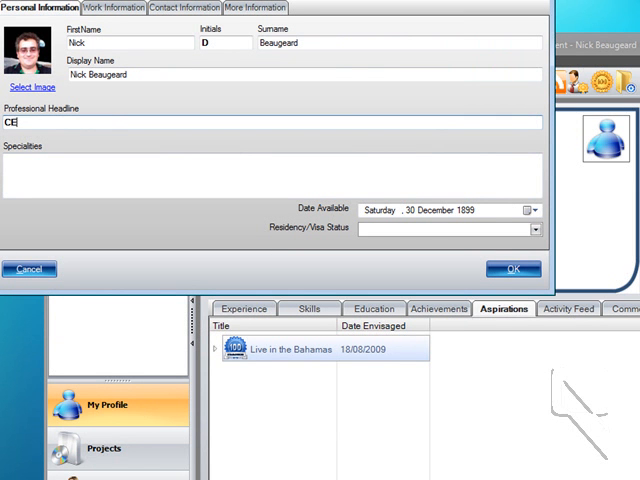
pyautogui.write('O at Hu')
pyautogui.write('bOn')
pyautogui.write('e')
pyautogui.press('Tab')
pyautogui.write('System C')
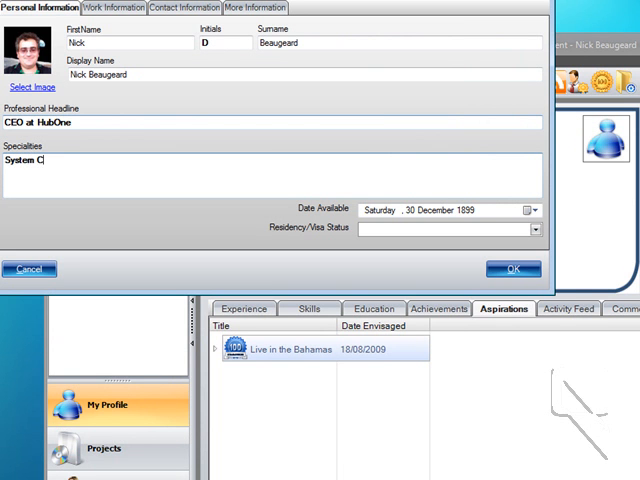
pyautogui.write('entr')
pyautogui.press('BackSpace')
pyautogui.press('BackSpace')
pyautogui.write('Micros')
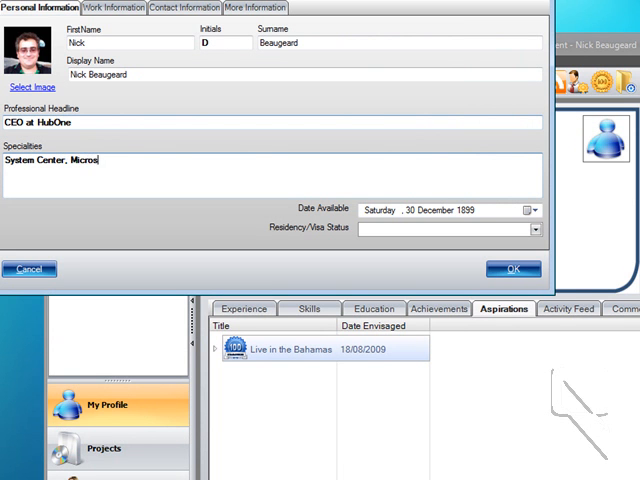
pyautogui.write('oft, C#, ')
pyautogui.write('Development, ')
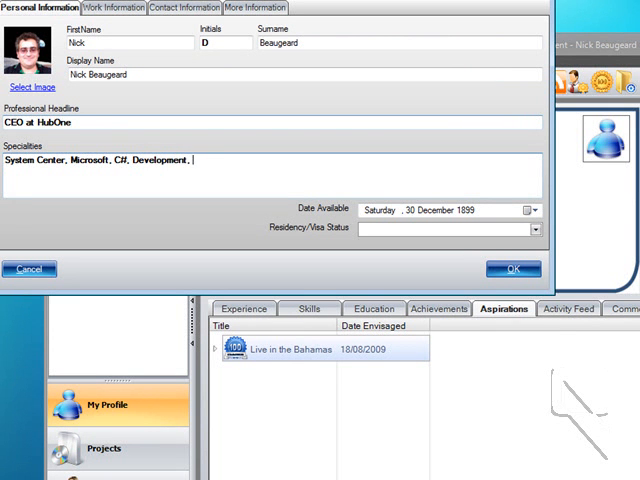
pyautogui.write('Agile')
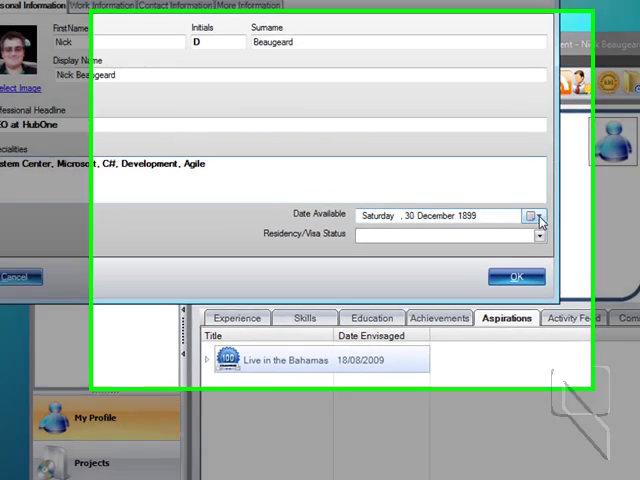
# Step: Set availability to 30 August 2009 and residency to Permanent Resident/Citizen
pyautogui.click(531, 210)
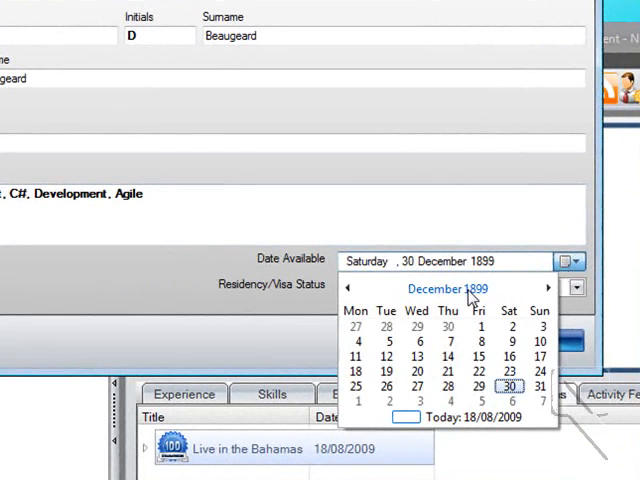
pyautogui.click(462, 289)
pyautogui.click(406, 417)
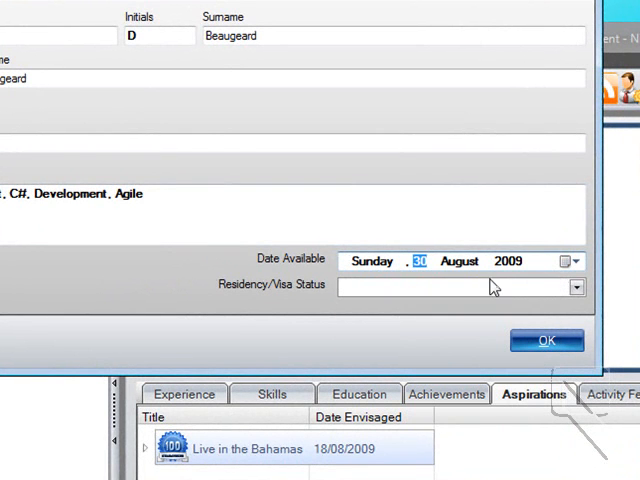
pyautogui.click(578, 290)
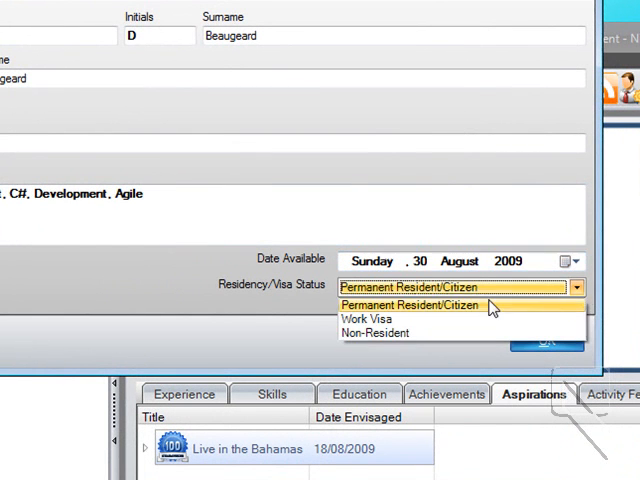
pyautogui.click(488, 304)
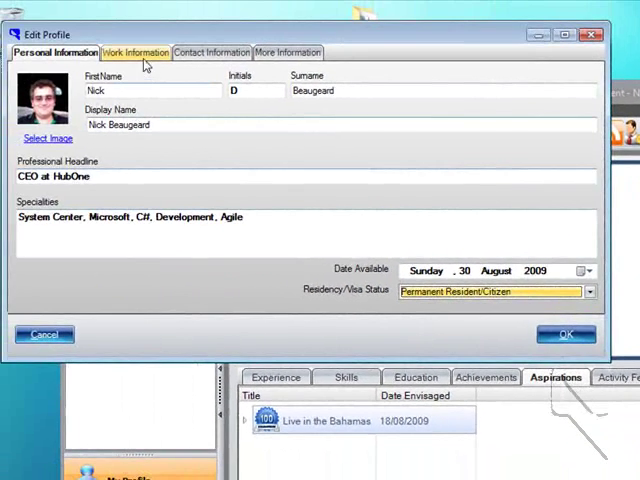
# Step: In work details set industry Information Technology and Services and move through office and address fields
pyautogui.click(137, 52)
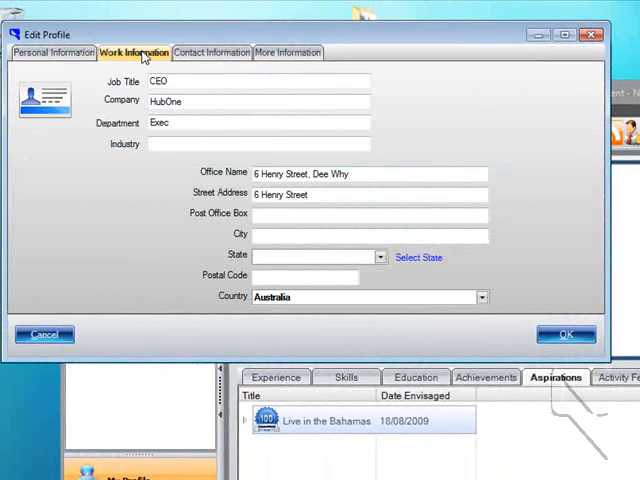
pyautogui.click(185, 143)
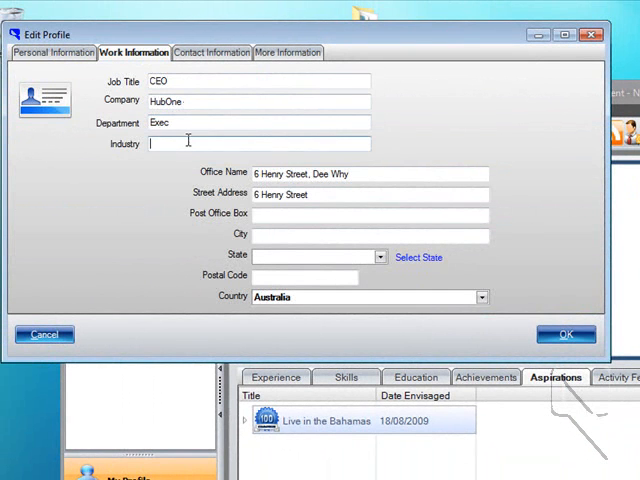
pyautogui.write('Inform')
pyautogui.press('Down')
pyautogui.press('Down')
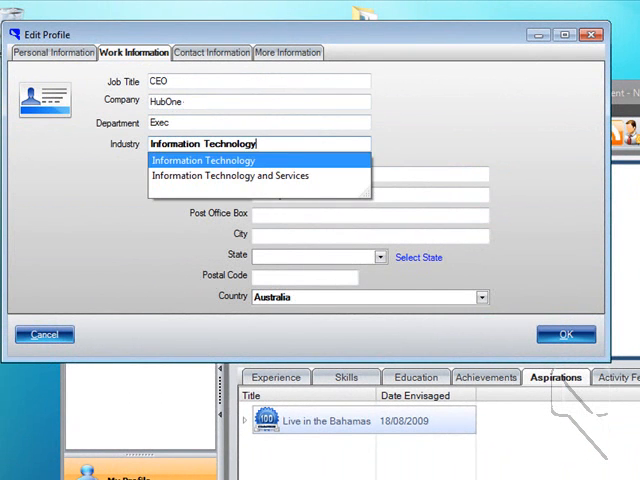
pyautogui.press('Tab')
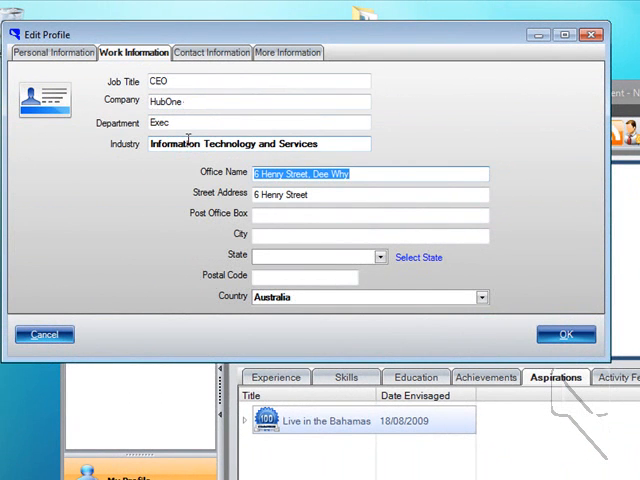
pyautogui.press('Tab')
pyautogui.press('Tab')
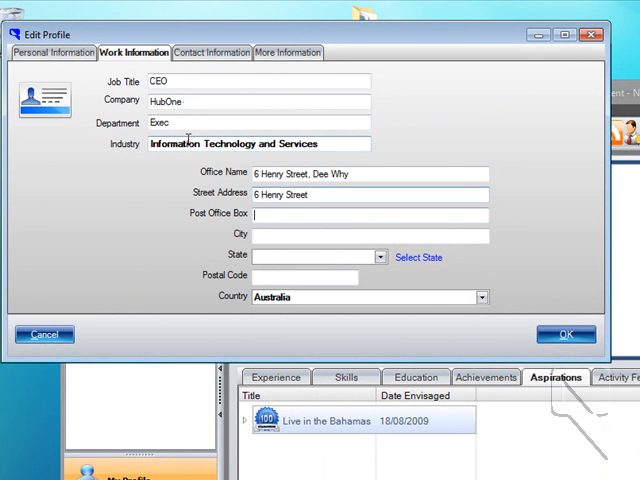
pyautogui.press('Tab')
pyautogui.write('Dee Wh')
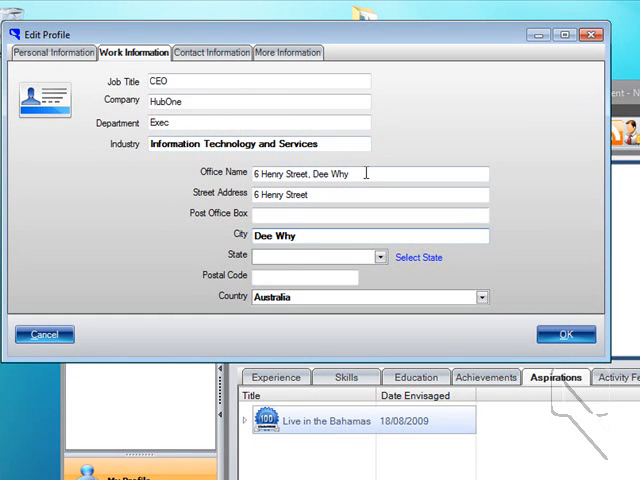
# Step: Set the state to NSW and postal code 2099 for the Dee Why work address
pyautogui.click(379, 257)
pyautogui.click(330, 282)
pyautogui.click(328, 276)
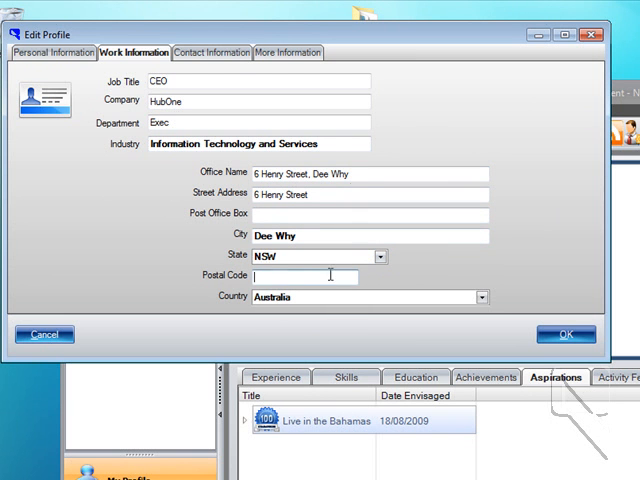
pyautogui.write('2099')
pyautogui.click(210, 52)
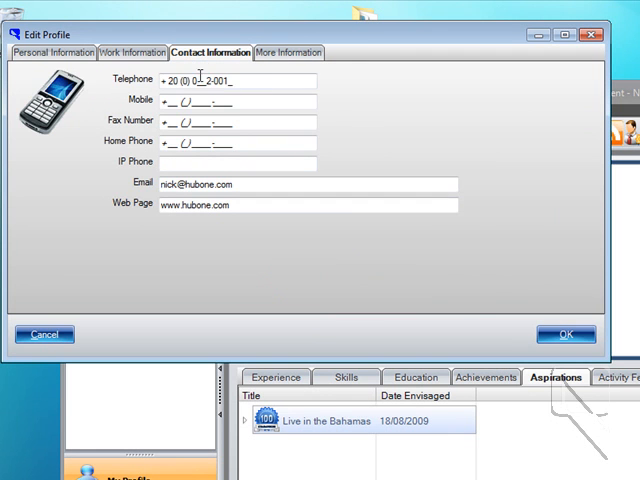
pyautogui.moveTo(260, 80); pyautogui.dragTo(94, 82)
pyautogui.press('Delete')
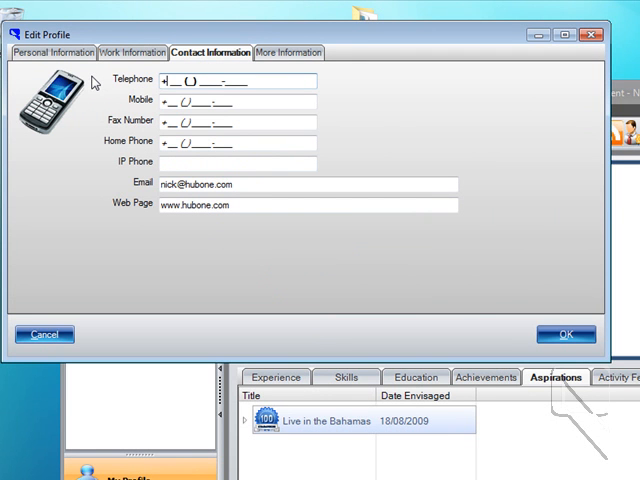
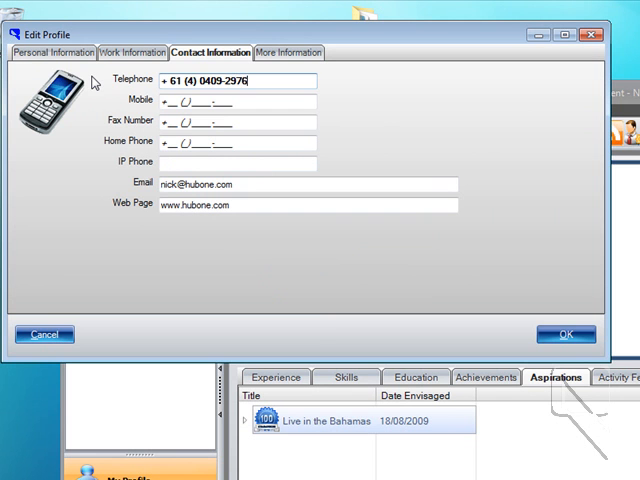
pyautogui.press('Tab')
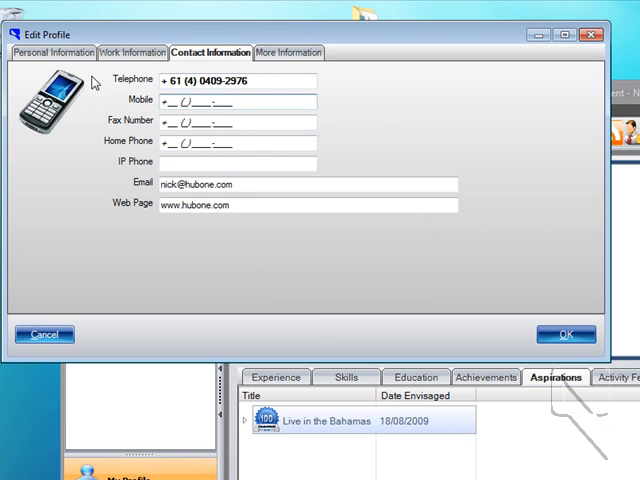
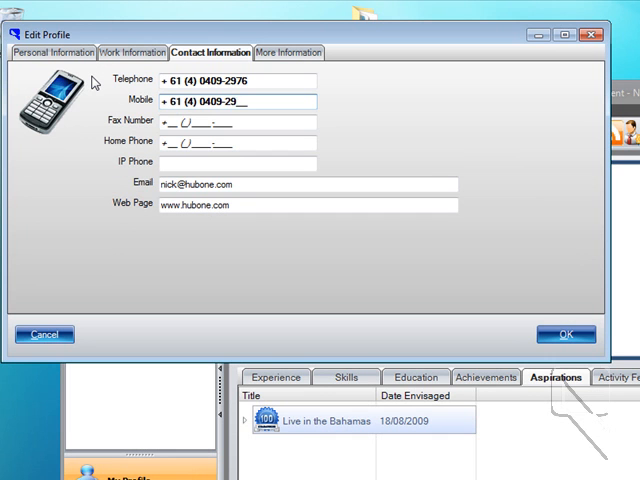
pyautogui.press('Tab')
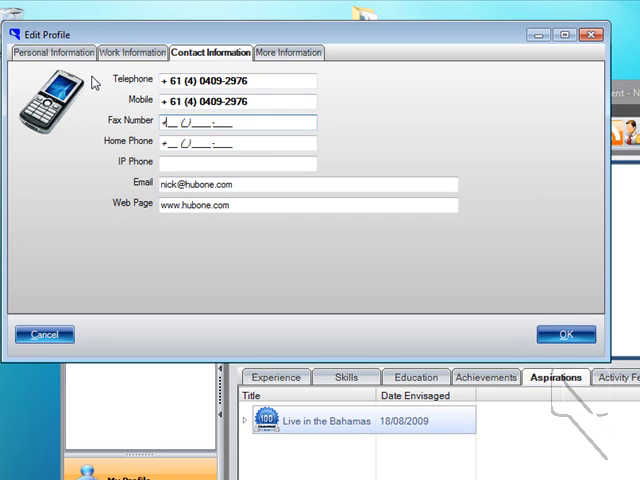
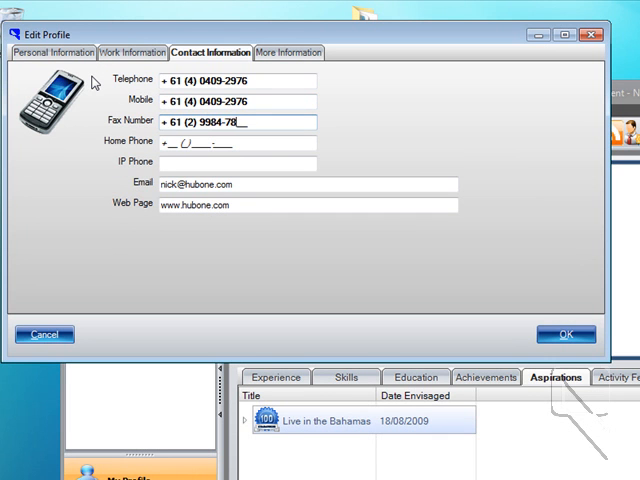
pyautogui.press('Tab')
pyautogui.press('Tab')
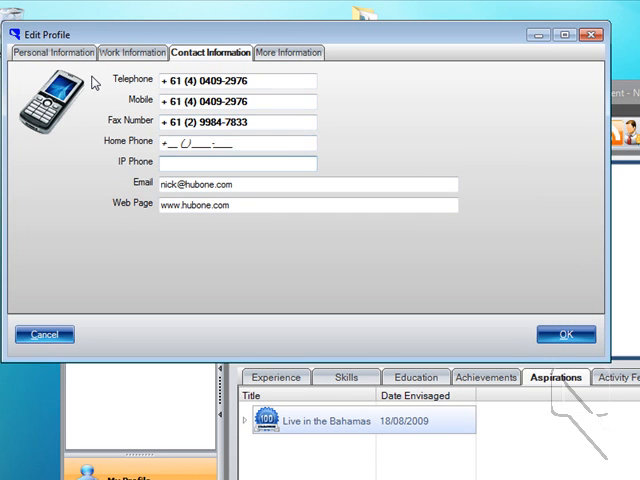
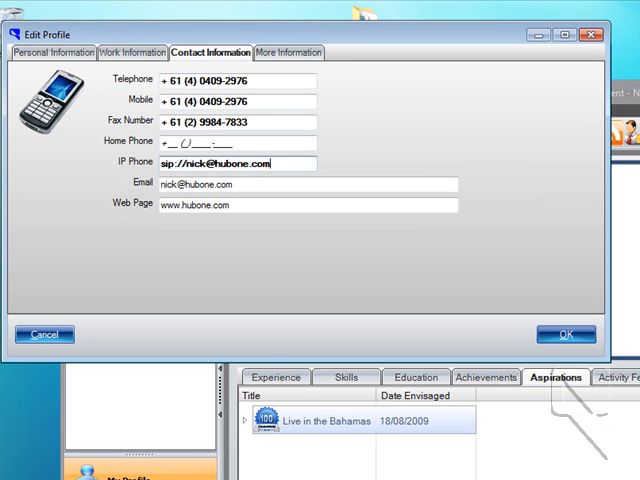
pyautogui.click(288, 52)
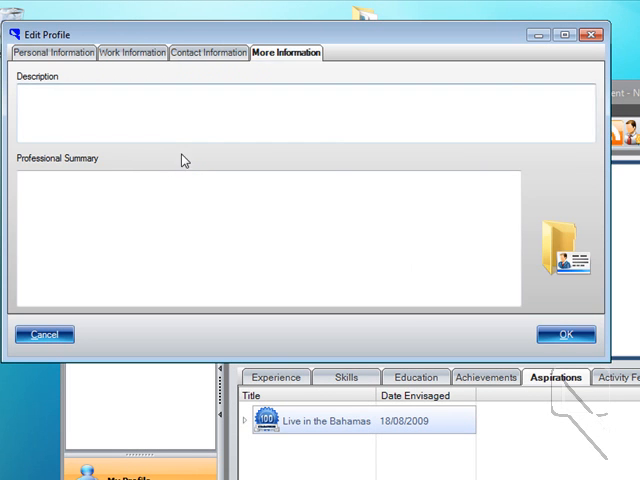
# Step: Confirm the Edit Profile dialog so the dashboard card shows the new phones and address
pyautogui.click(585, 335)
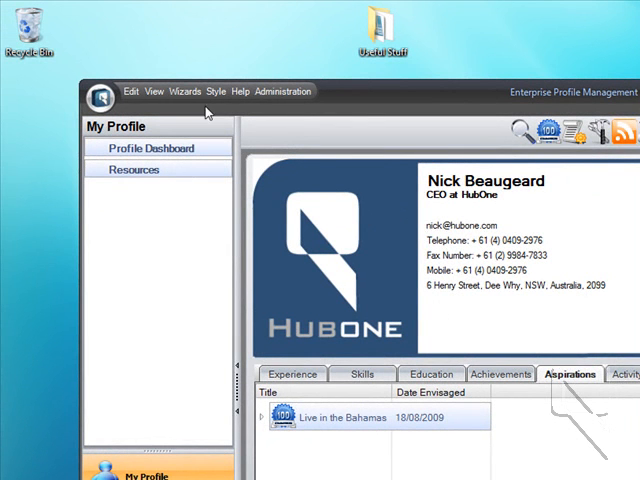
# Step: Generate My Resume from the View menu, confirming the sections to include
pyautogui.click(155, 91)
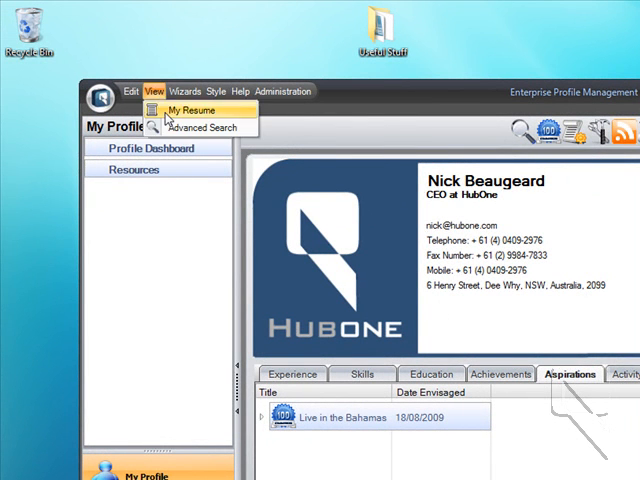
pyautogui.click(185, 107)
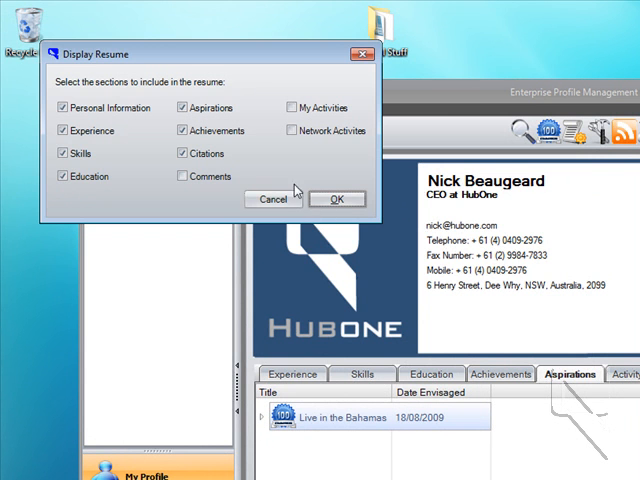
pyautogui.click(340, 200)
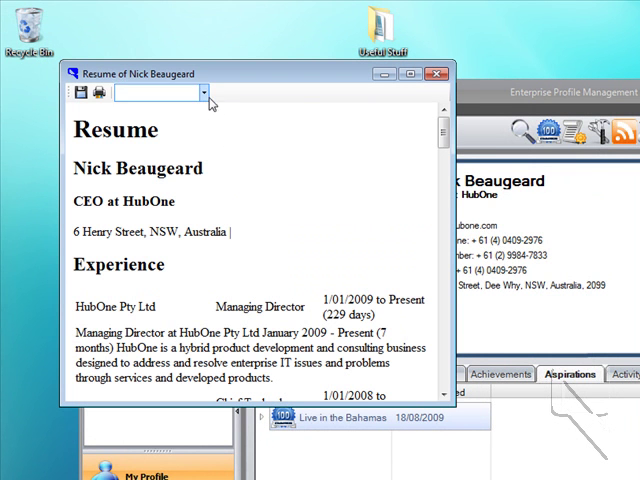
# Step: Switch the resume to the Basic format and maximize it to full screen
pyautogui.click(204, 93)
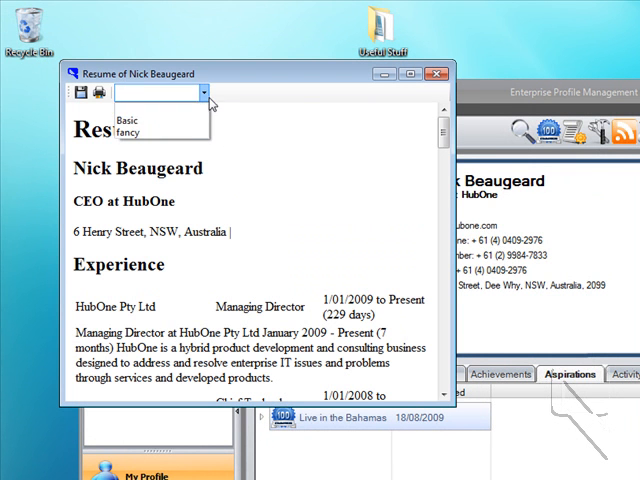
pyautogui.click(197, 121)
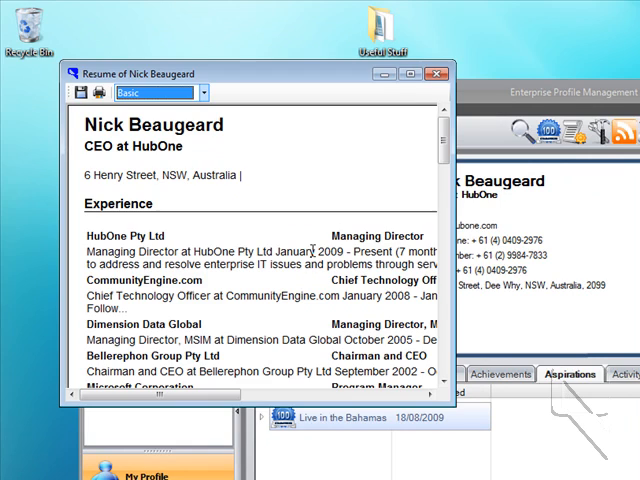
pyautogui.click(410, 74)
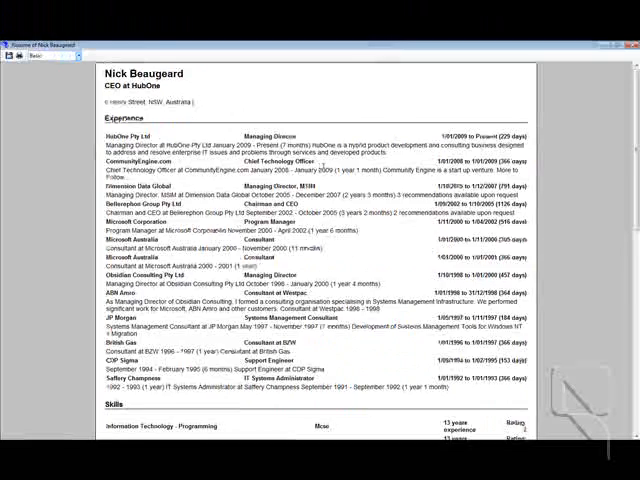
pyautogui.scroll(-3, 323, 170)
pyautogui.scroll(-3, 323, 170)
pyautogui.scroll(-3, 323, 170)
pyautogui.scroll(-3, 323, 170)
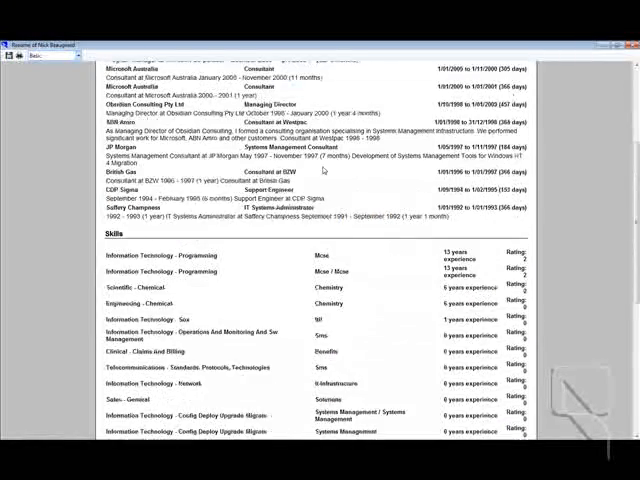
pyautogui.scroll(-3, 323, 170)
pyautogui.scroll(-3, 323, 170)
pyautogui.scroll(-3, 323, 170)
pyautogui.scroll(-3, 323, 170)
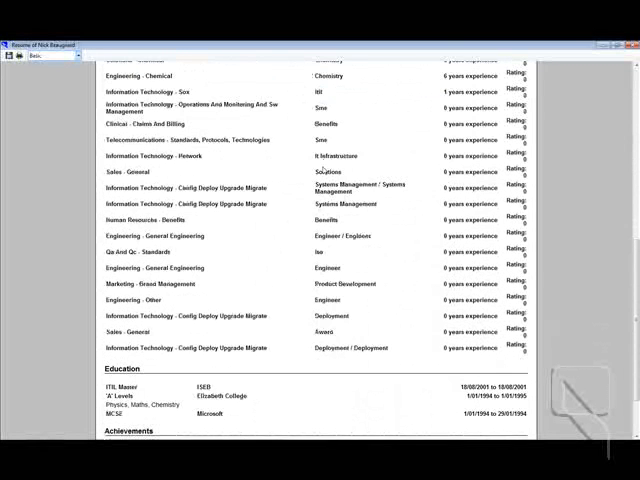
pyautogui.scroll(-3, 323, 170)
pyautogui.scroll(-2, 323, 170)
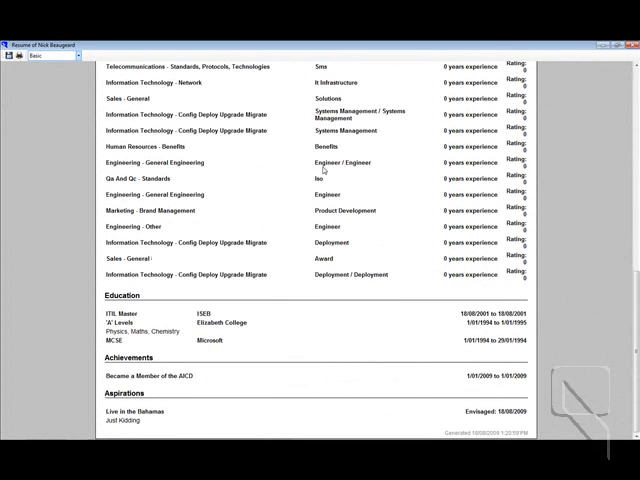
pyautogui.scroll(5, 323, 170)
pyautogui.scroll(5, 323, 170)
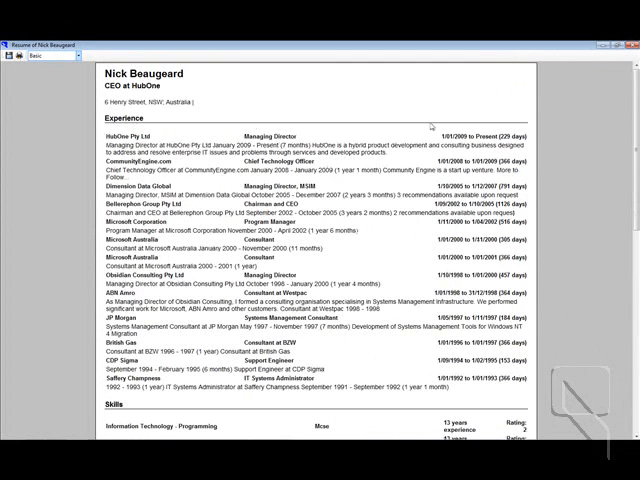
pyautogui.click(632, 46)
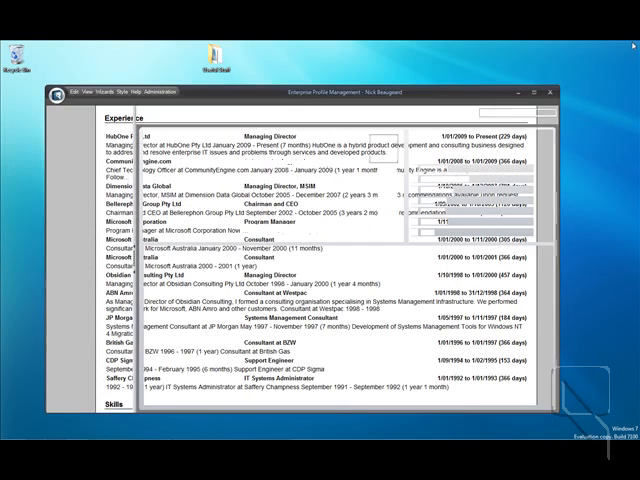